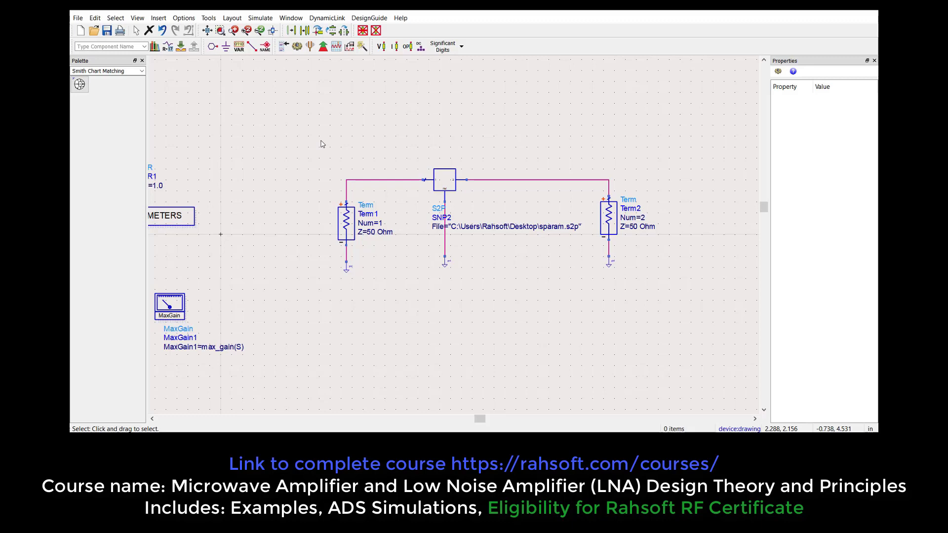
- Pan and zoom the schematic in on the GlCircle and GsCircle gain-circle equations
drag(366, 309, 371, 295)
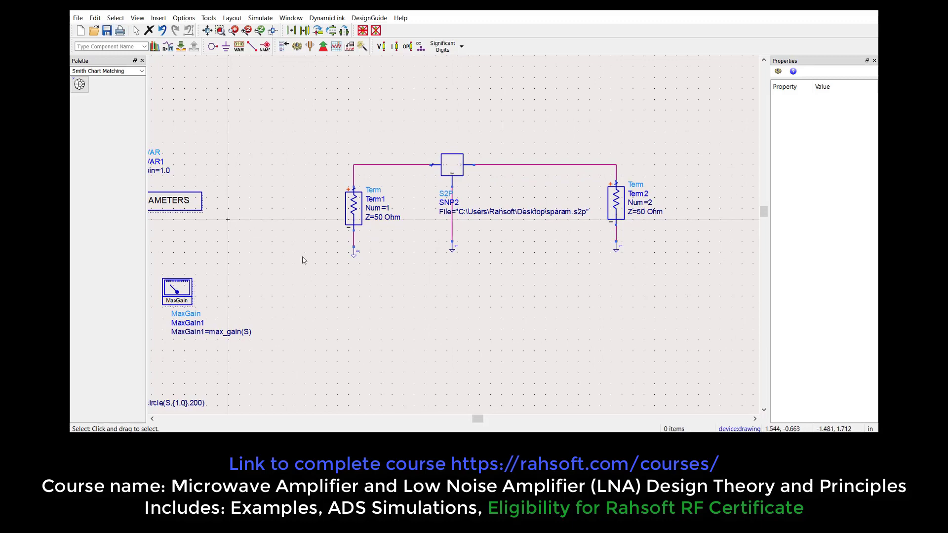
drag(302, 265, 403, 127)
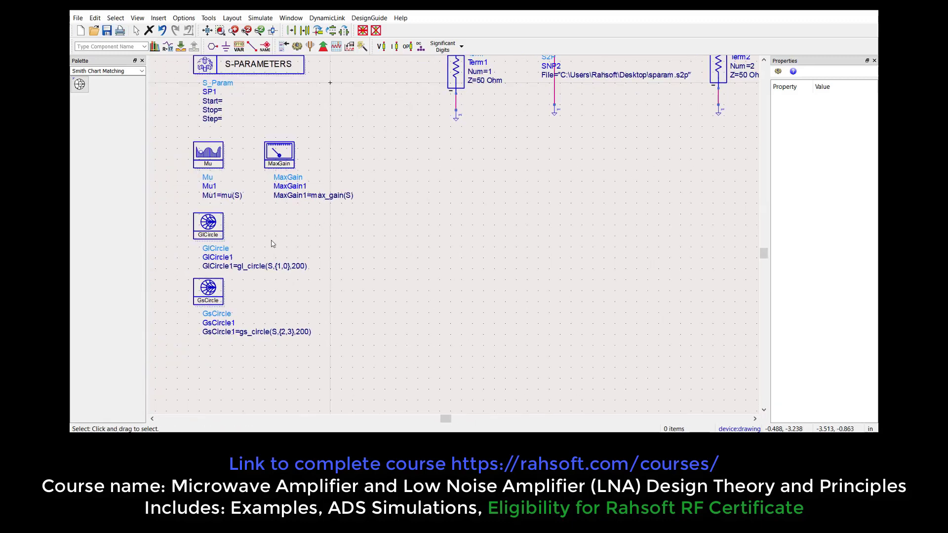
scroll(392, 249, up, 2)
scroll(491, 262, up, 1)
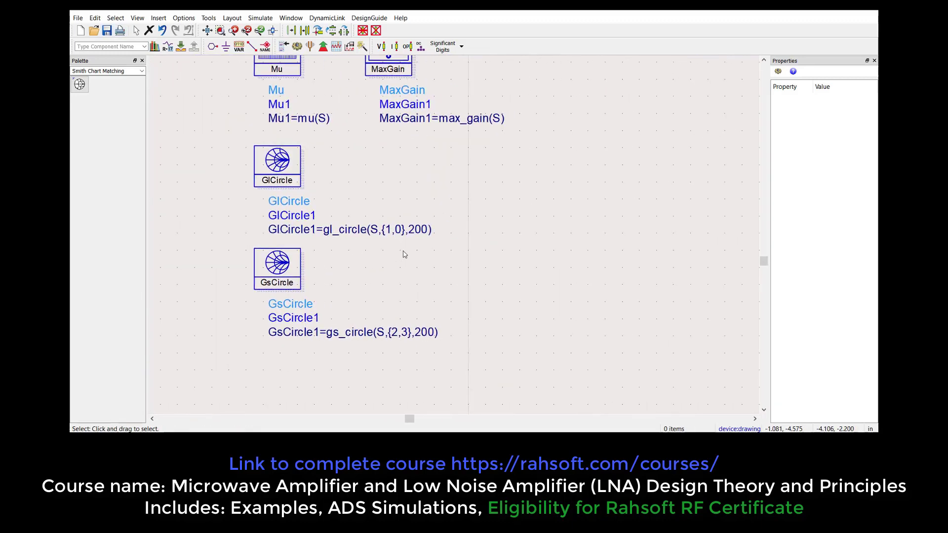
scroll(423, 233, up, 1)
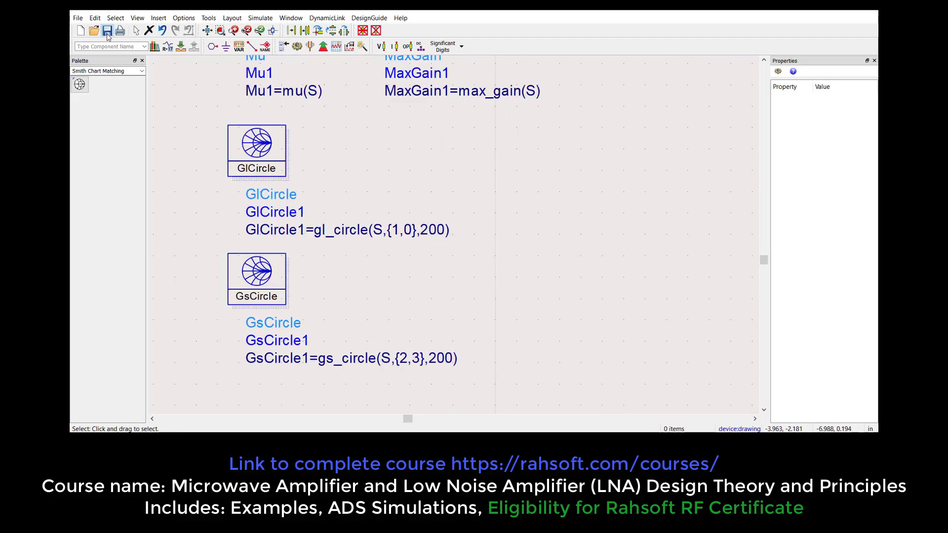
click(297, 46)
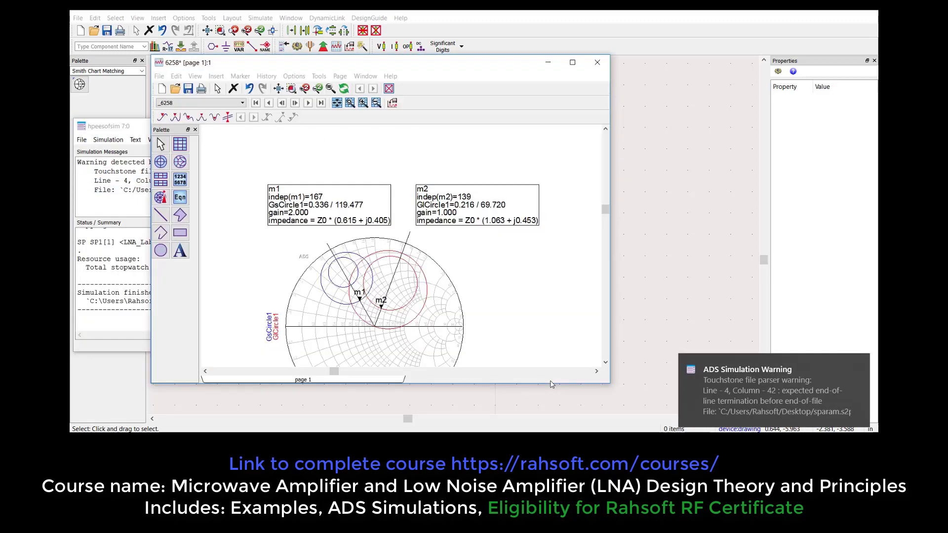
drag(376, 62, 385, 29)
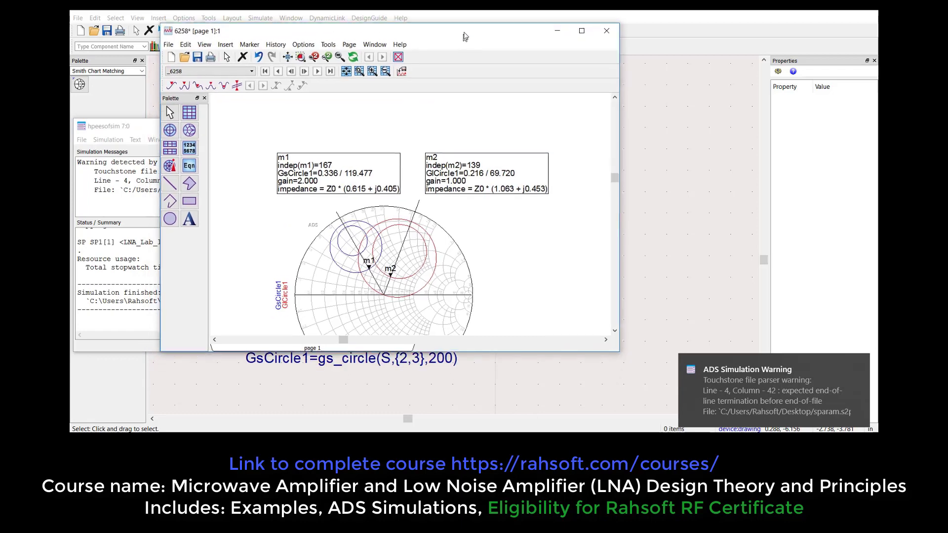
drag(619, 350, 663, 398)
scroll(407, 333, up, 1)
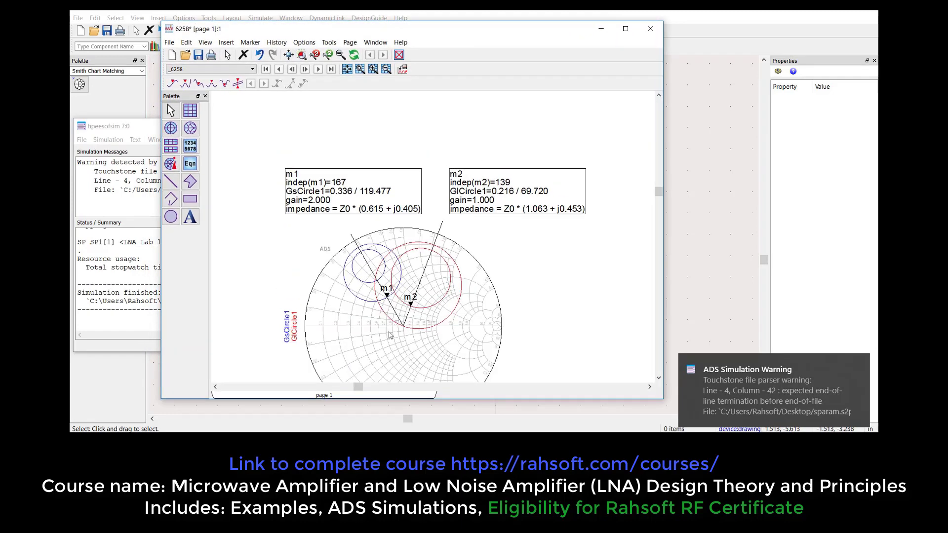
scroll(420, 261, up, 1)
scroll(431, 231, up, 1)
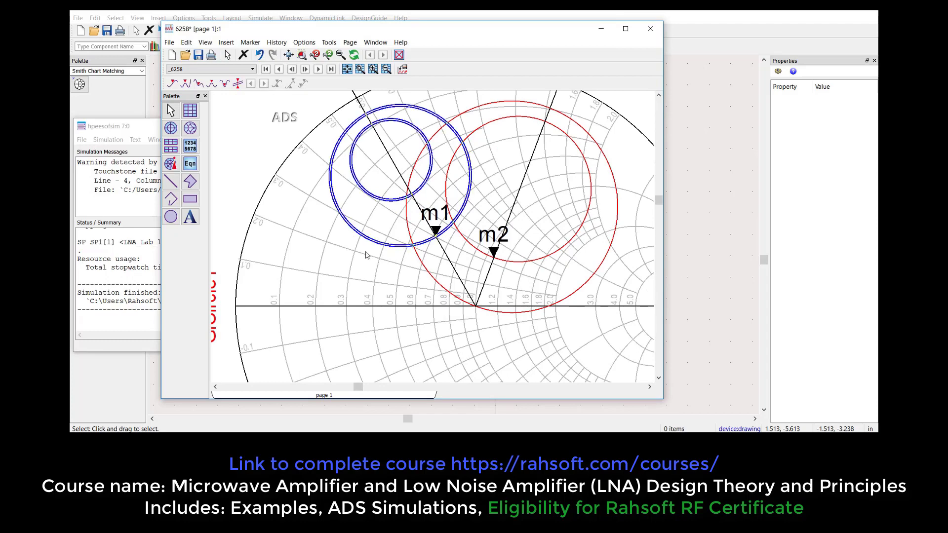
scroll(366, 253, down, 2)
scroll(317, 202, up, 3)
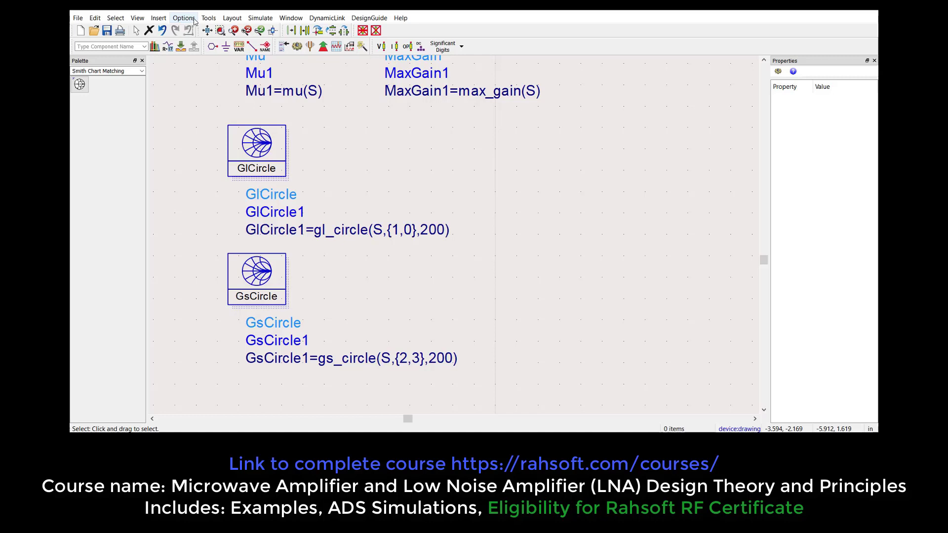
- Look through the Tools menu and close it without choosing a tool
click(184, 18)
mouse_move(208, 18)
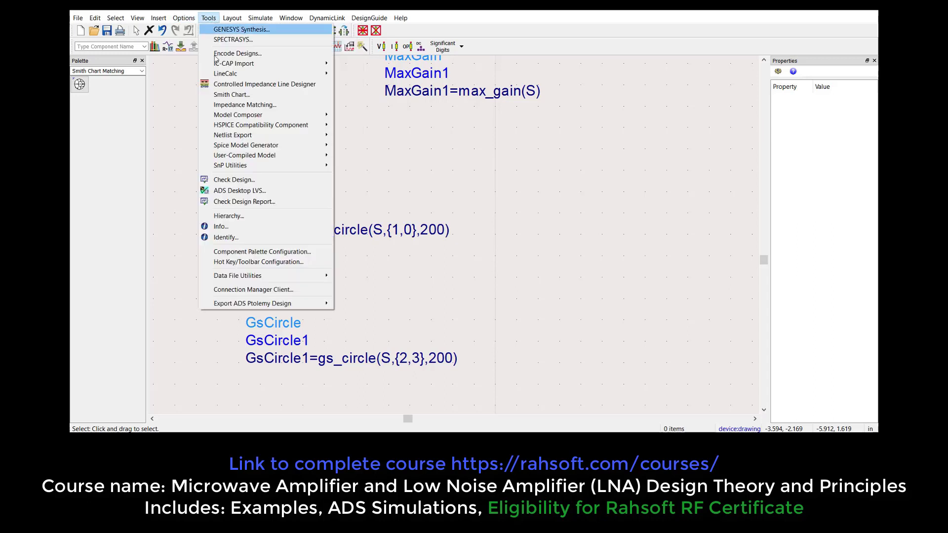
mouse_move(215, 74)
click(120, 73)
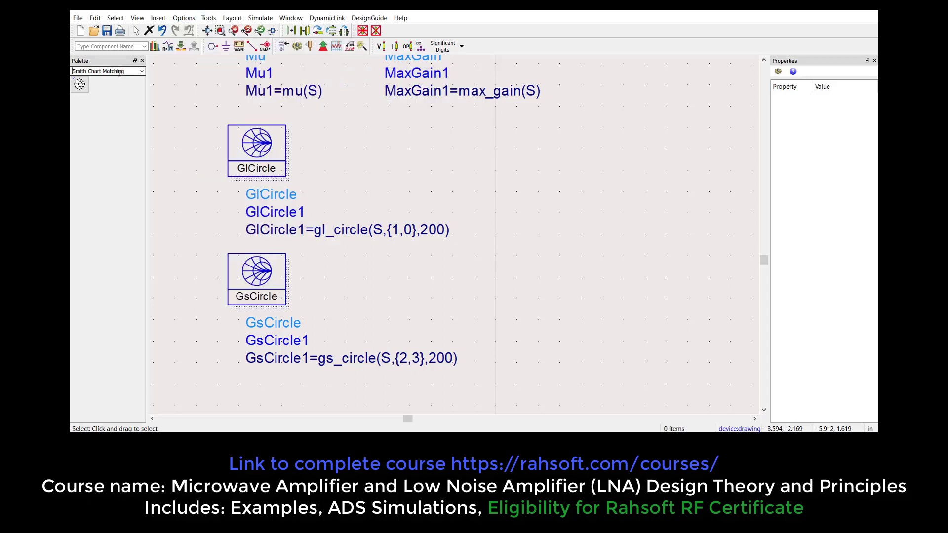
drag(129, 71, 72, 73)
- Place one SmithChartMatch component below the input termination and select it
click(79, 84)
scroll(547, 217, down, 3)
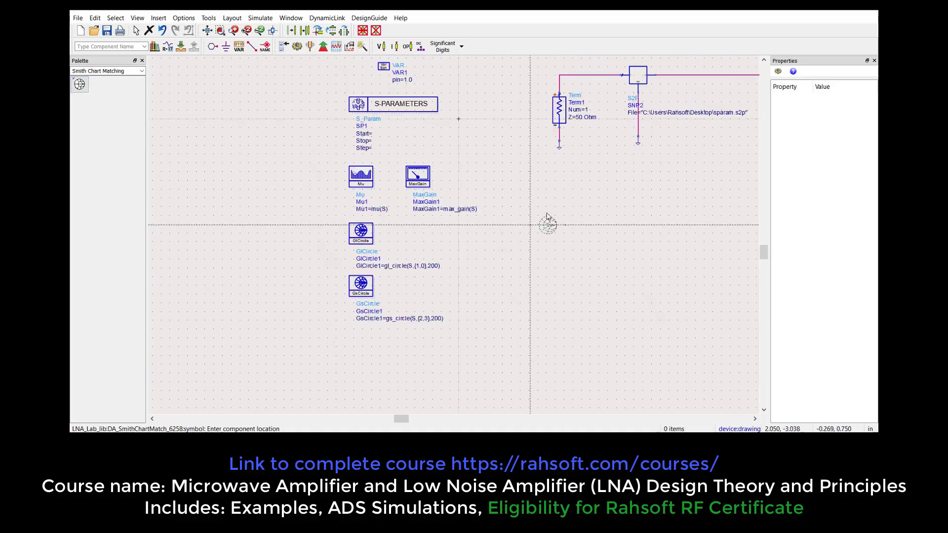
click(567, 193)
scroll(696, 212, up, 2)
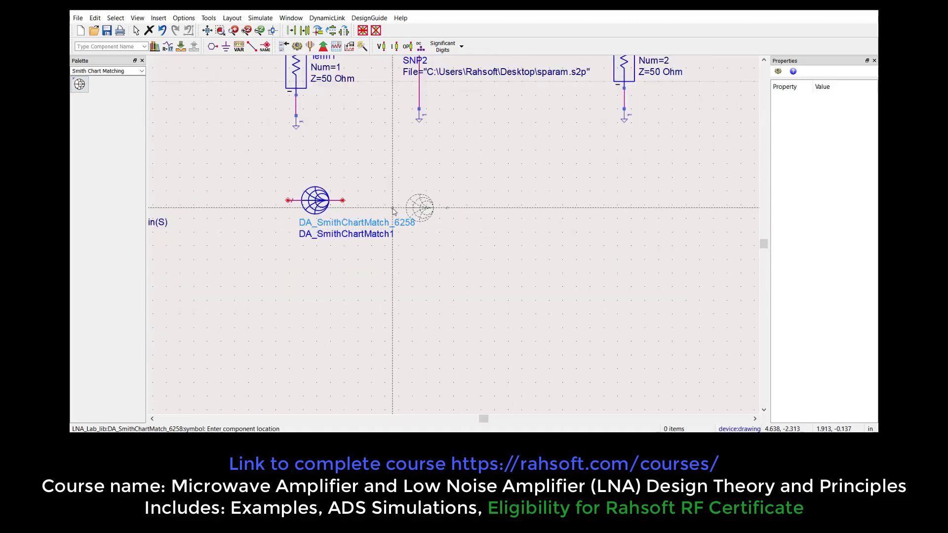
key(Escape)
click(340, 205)
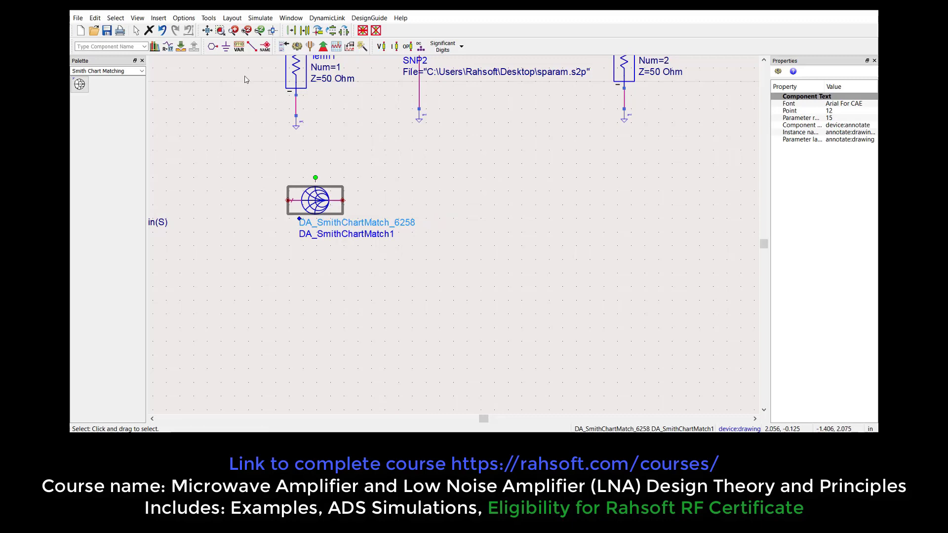
click(209, 17)
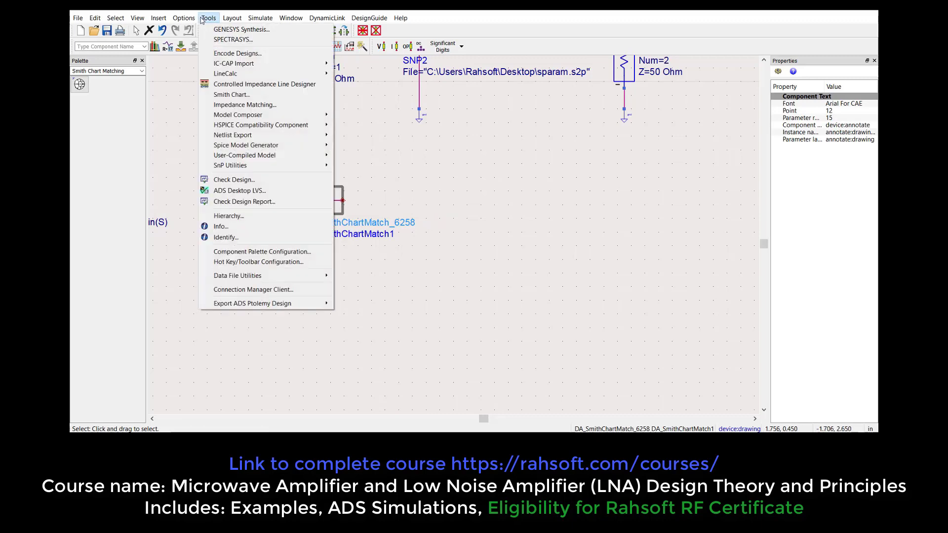
- In the Smith Chart Utility, delete the existing element, enter 4 GHz, and select ZL
click(234, 98)
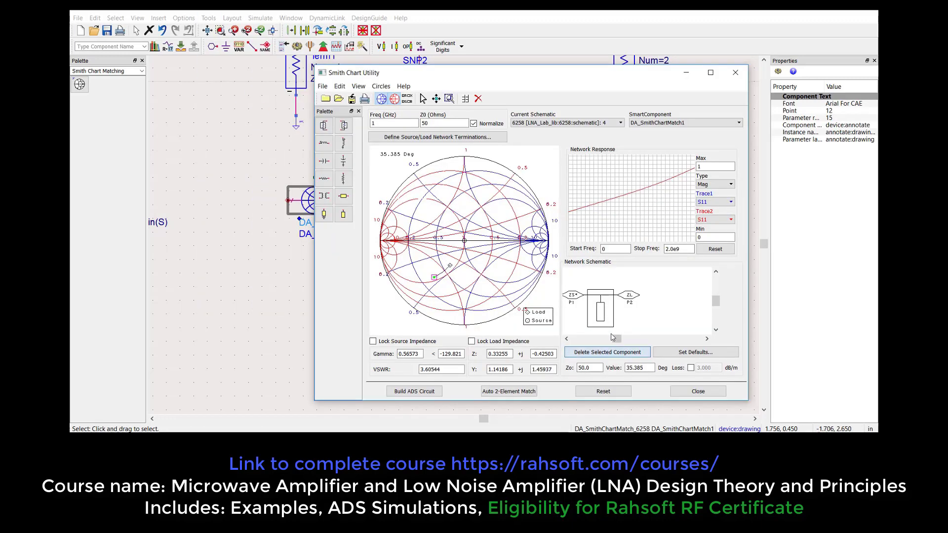
click(604, 352)
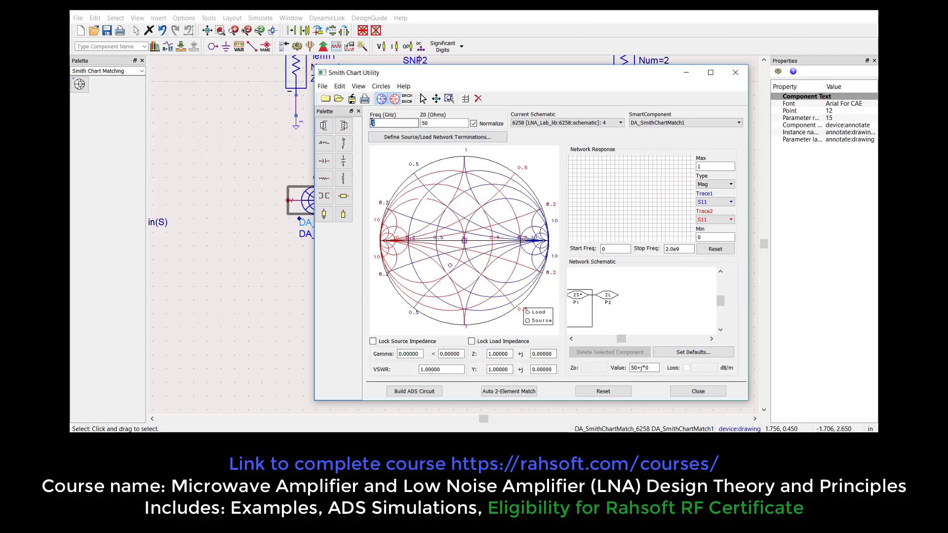
text(4)
click(608, 295)
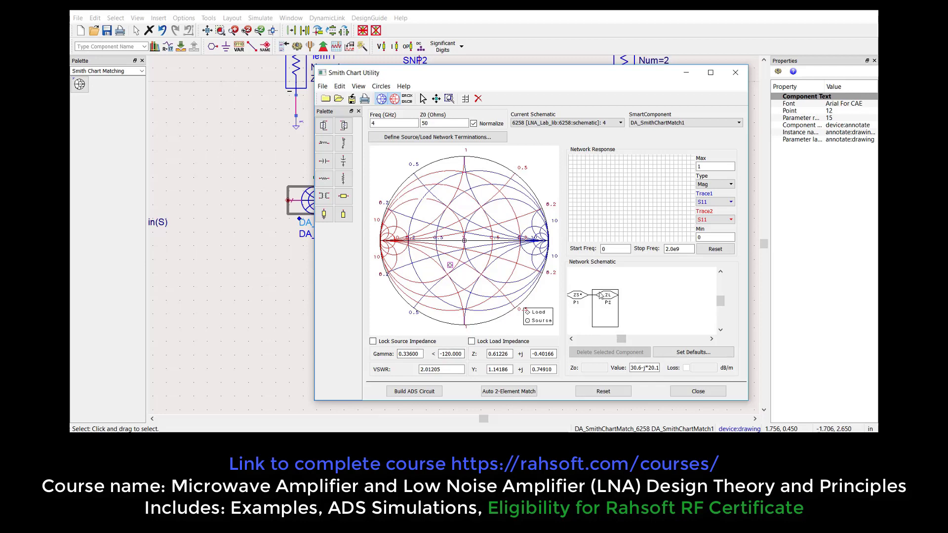
drag(523, 74, 466, 48)
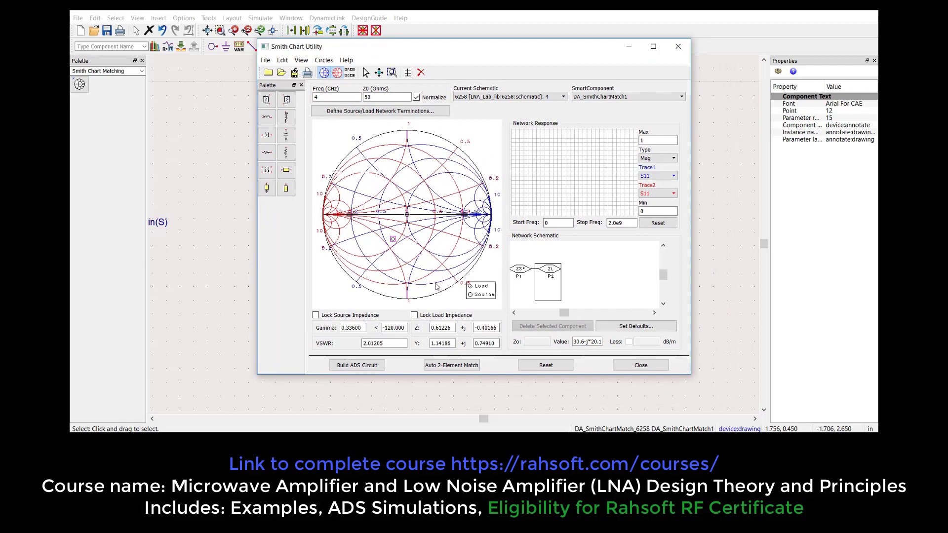
- Add a 64.48° series line and a shunt stub reaching the Smith chart centre
click(290, 176)
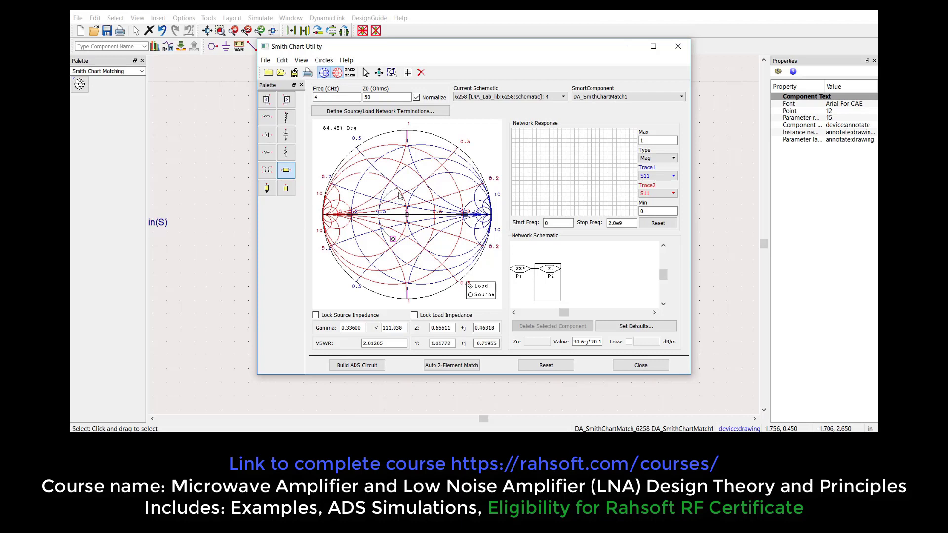
click(397, 191)
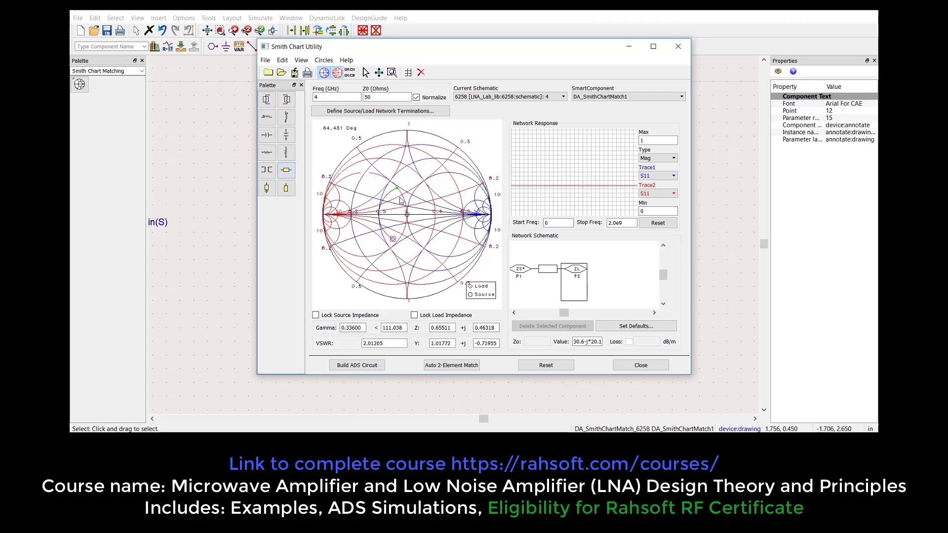
click(285, 188)
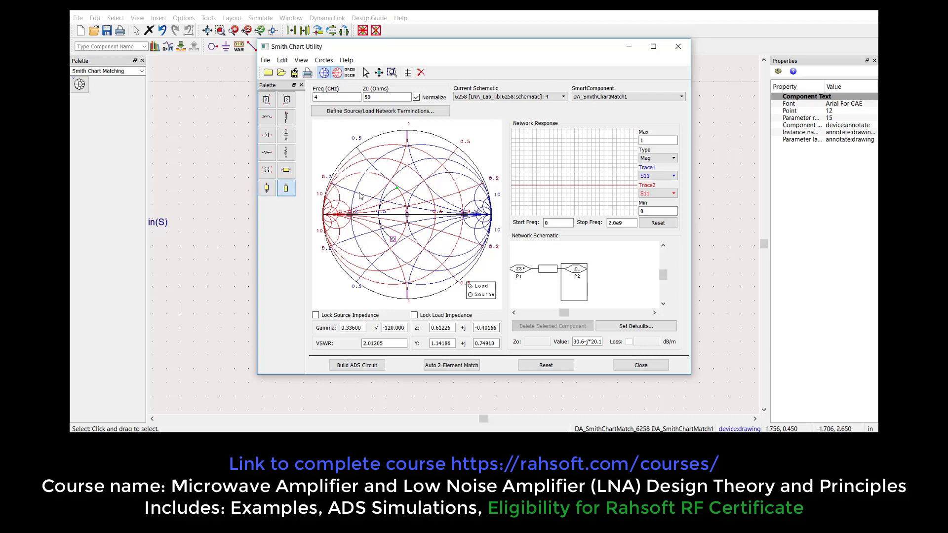
click(407, 216)
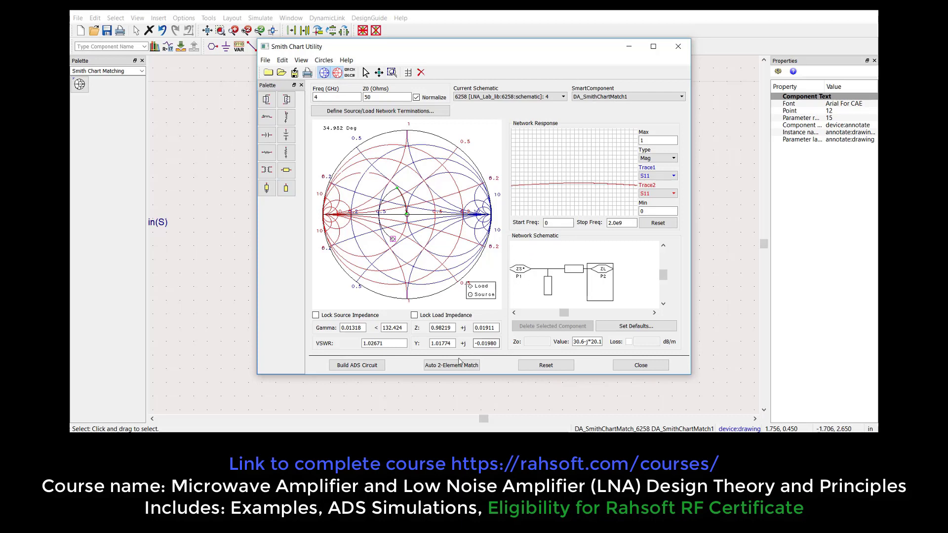
- Build the network into DA_SmithChartMatch1, push into it, and select TL1 and TL2
click(525, 276)
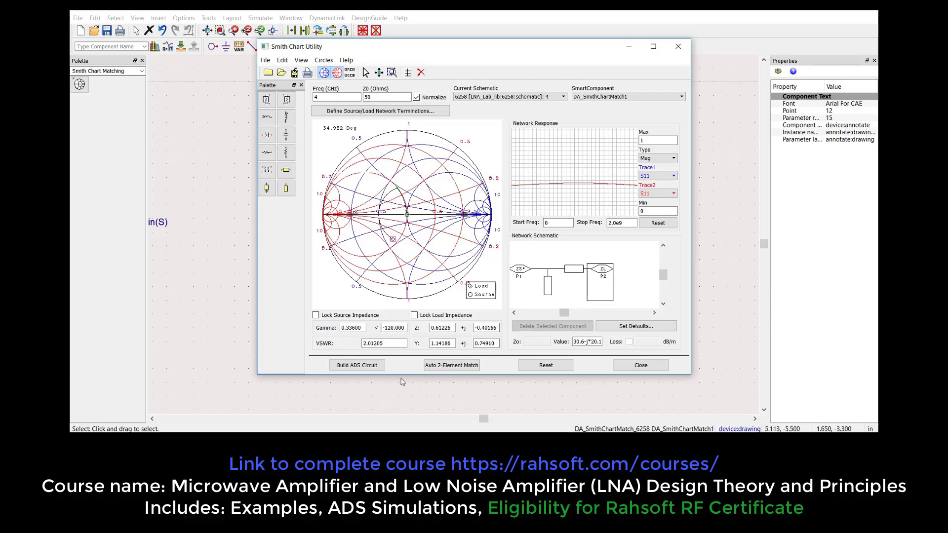
click(374, 367)
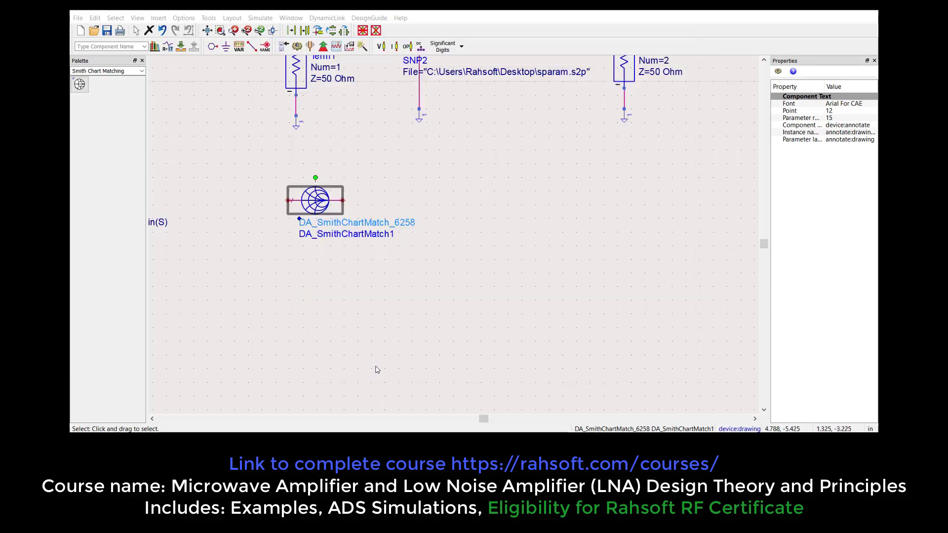
click(181, 46)
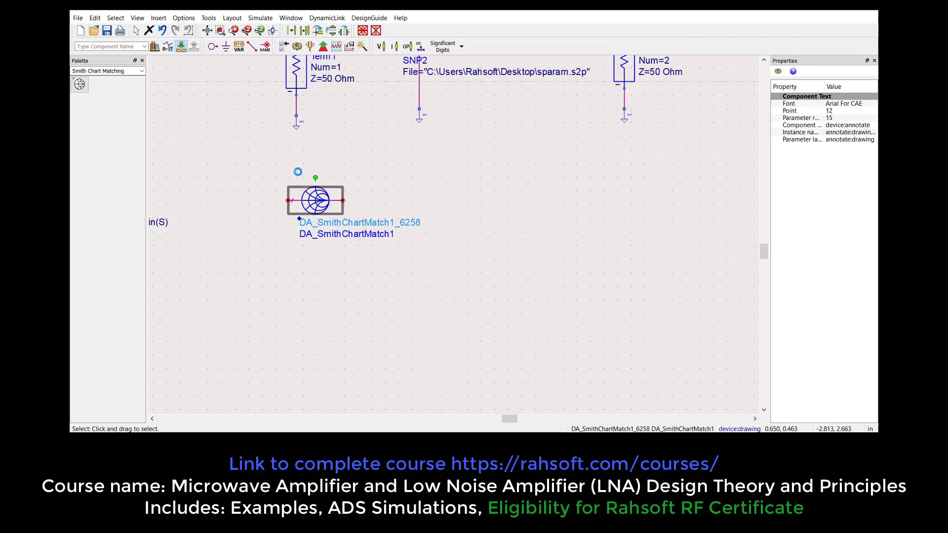
drag(311, 340, 464, 254)
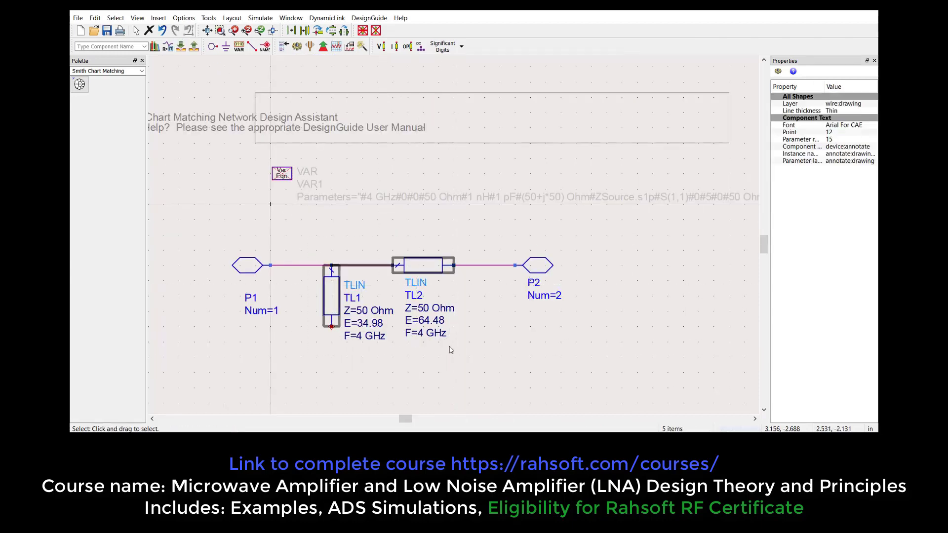
right_click(333, 302)
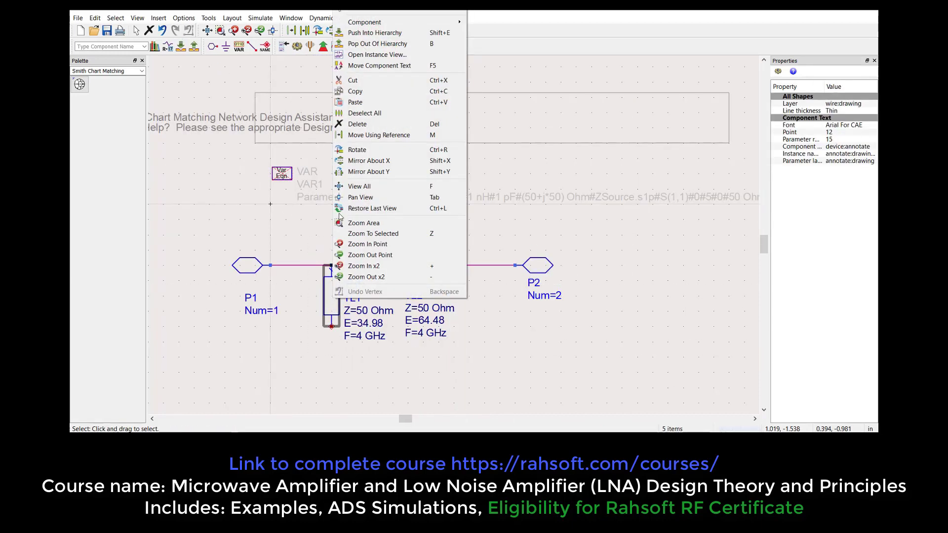
- Copy TL1 and TL2, return to the top schematic, and move the Smith chart component lower
click(360, 94)
click(194, 45)
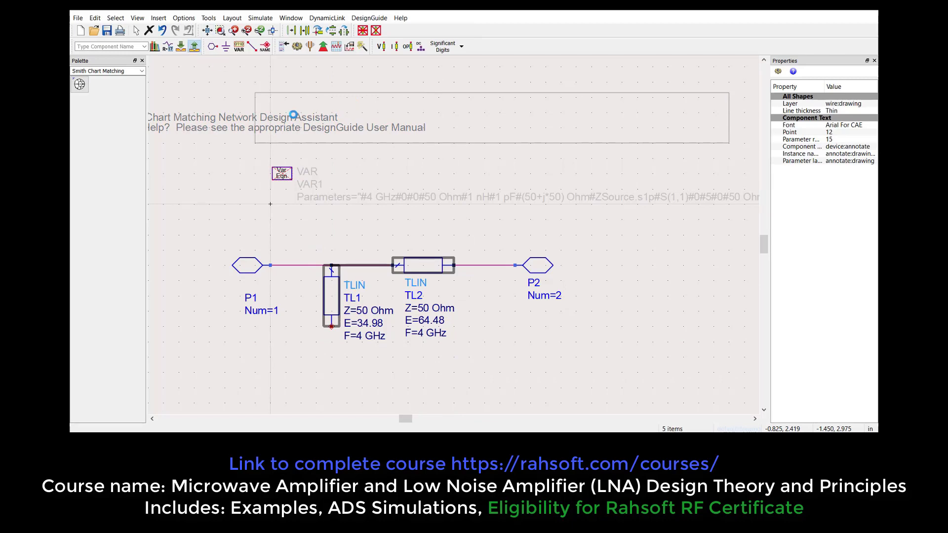
drag(305, 201, 319, 160)
scroll(446, 230, up, 1)
scroll(445, 230, down, 1)
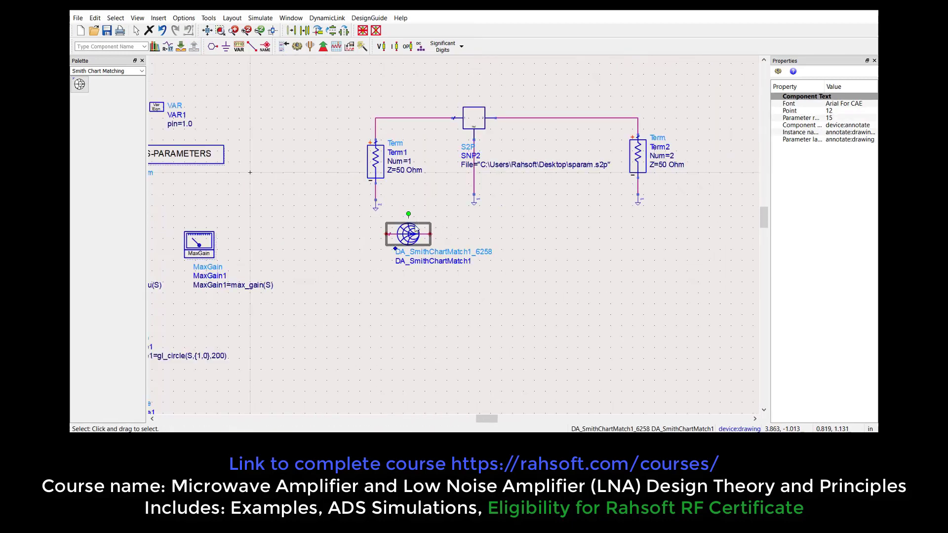
key(ctrl+c)
key(ctrl+v)
click(427, 375)
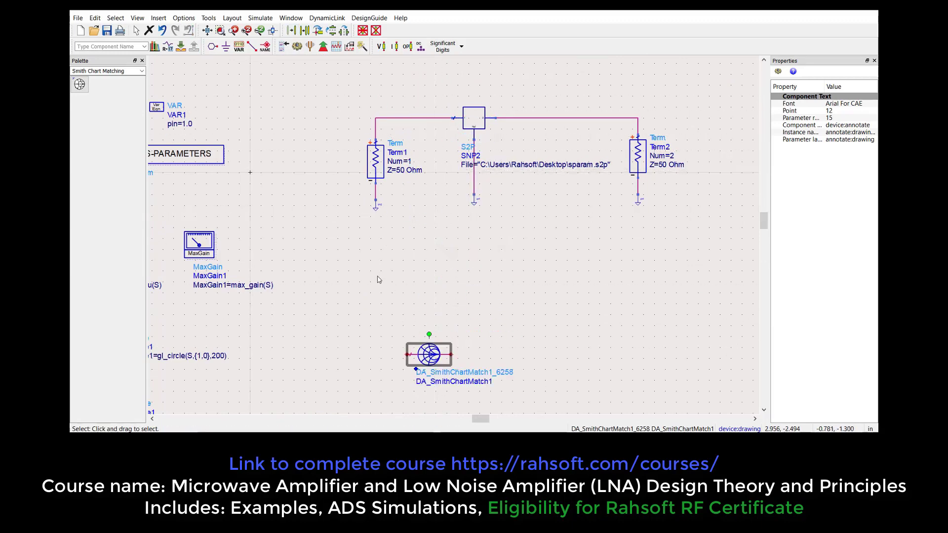
- Paste the TLIN pair, move Term1 left, delete the Term1–SNP2 wire, and place the TLINs beside Term1
right_click(379, 244)
click(334, 235)
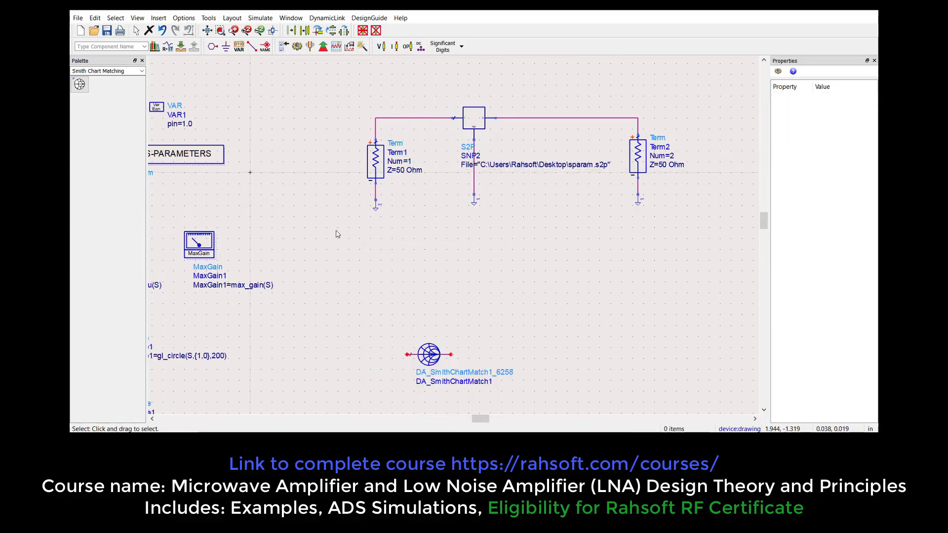
click(392, 232)
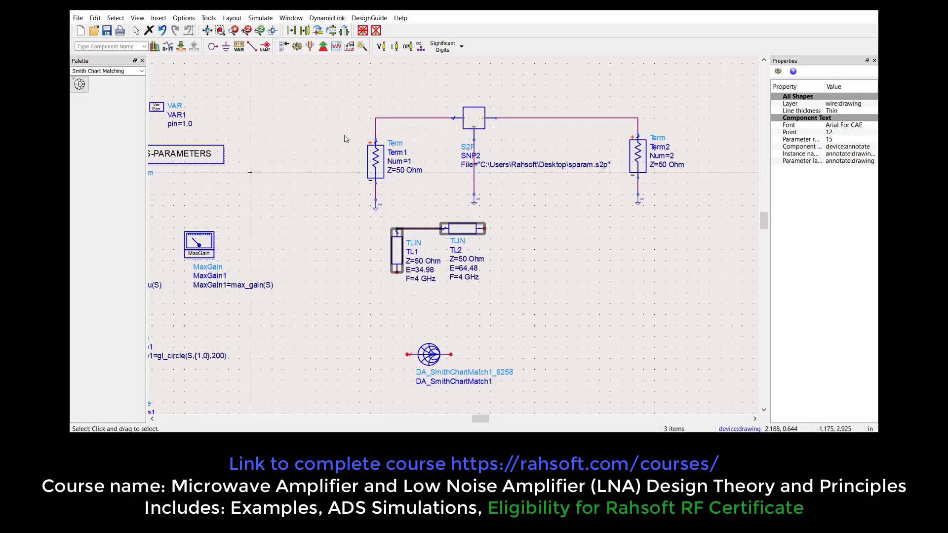
drag(375, 160, 279, 162)
click(365, 118)
key(Delete)
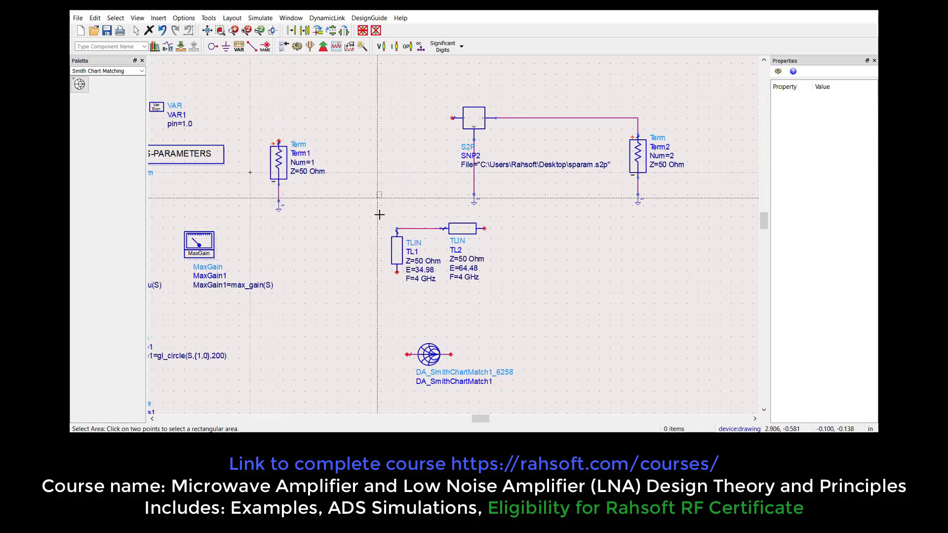
click(499, 283)
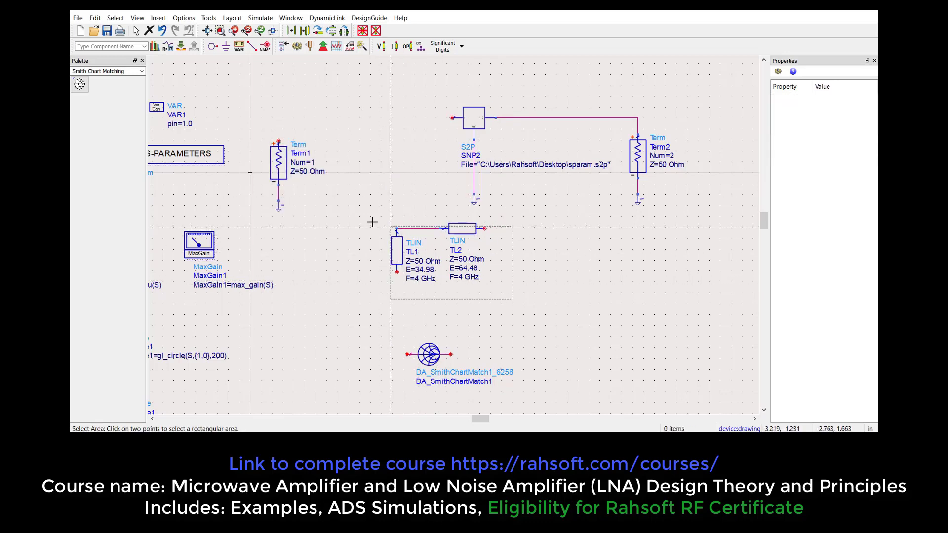
drag(462, 228, 398, 117)
click(296, 84)
- Wire TL2 to the SNP2 input pin and TL1 to Term1's top pin
click(250, 48)
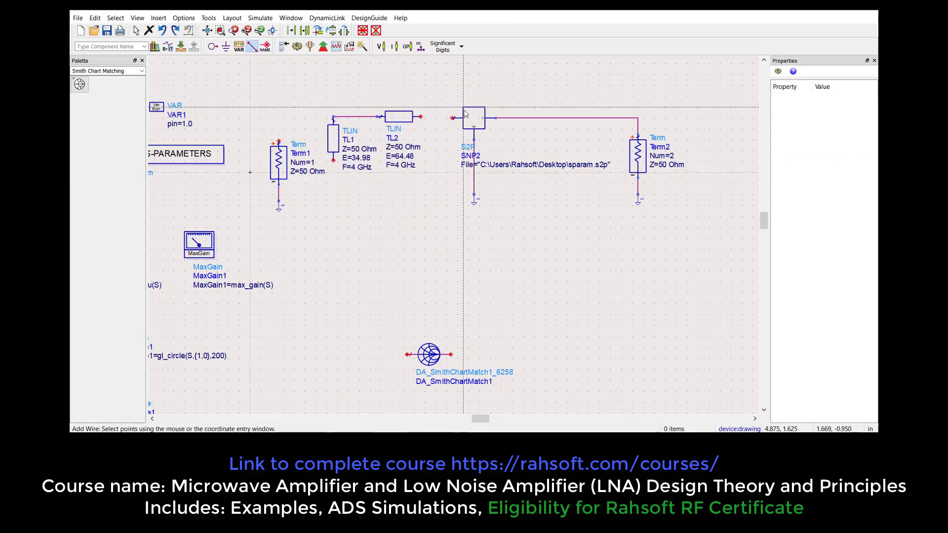
click(419, 117)
click(452, 117)
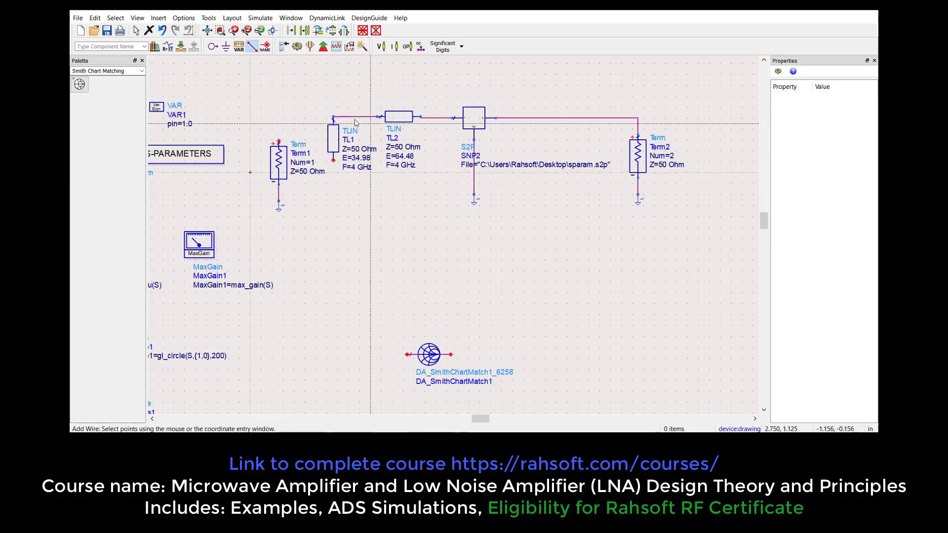
click(334, 117)
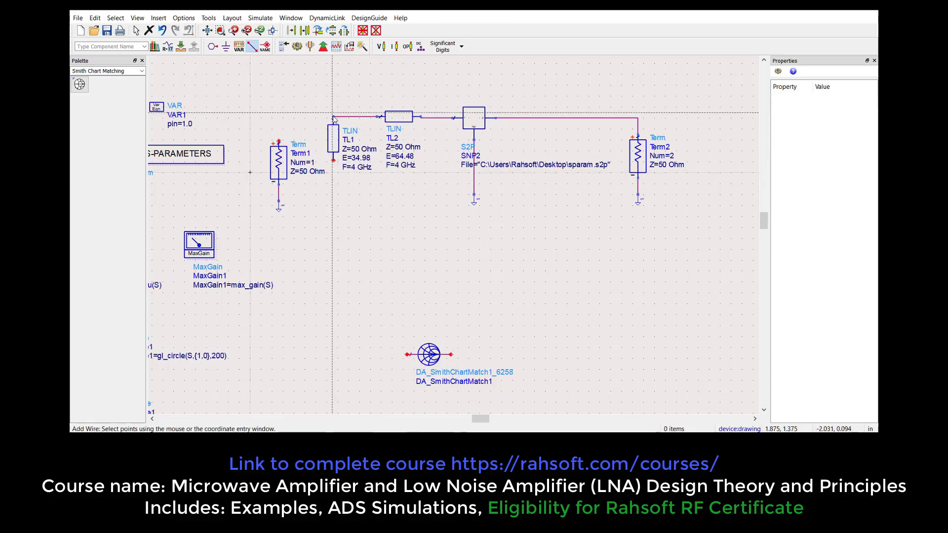
click(278, 141)
key(Escape)
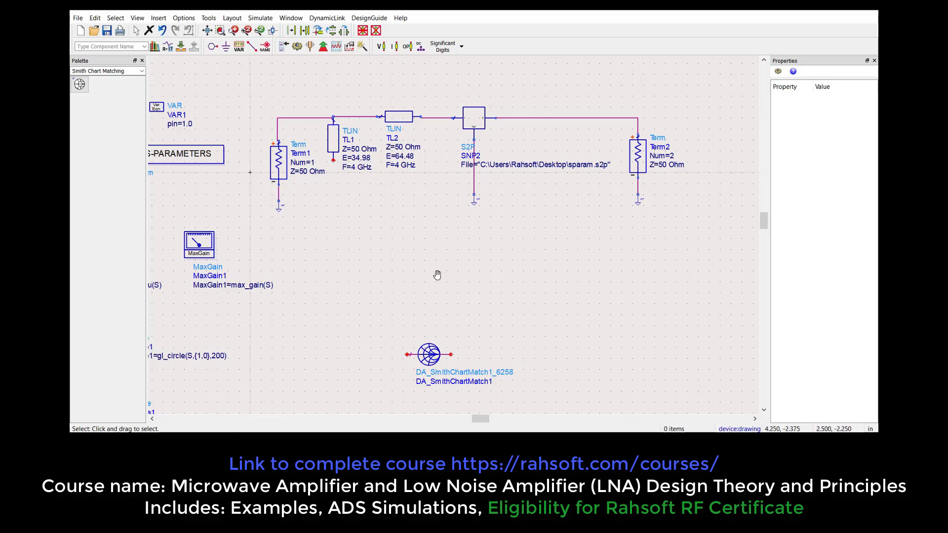
scroll(435, 273, left, 2)
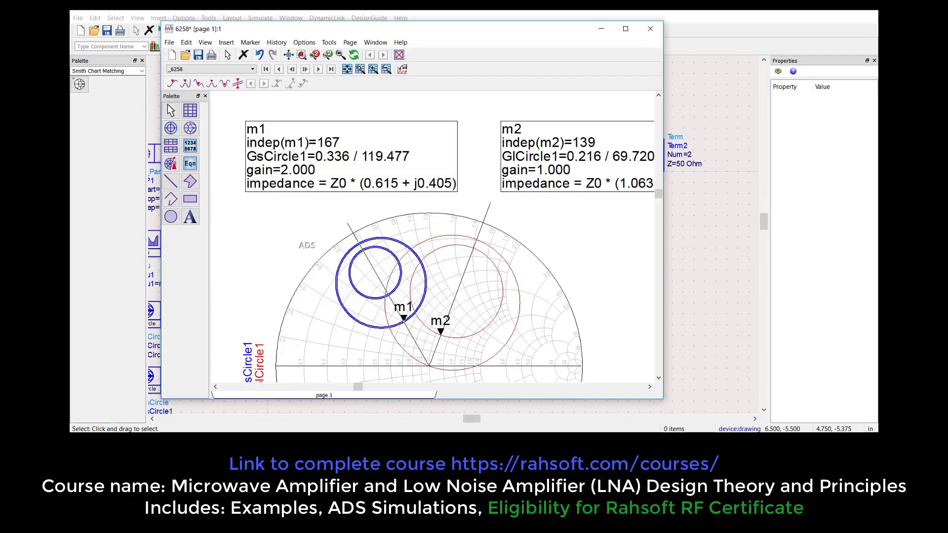
scroll(479, 223, up, 2)
scroll(473, 210, right, 2)
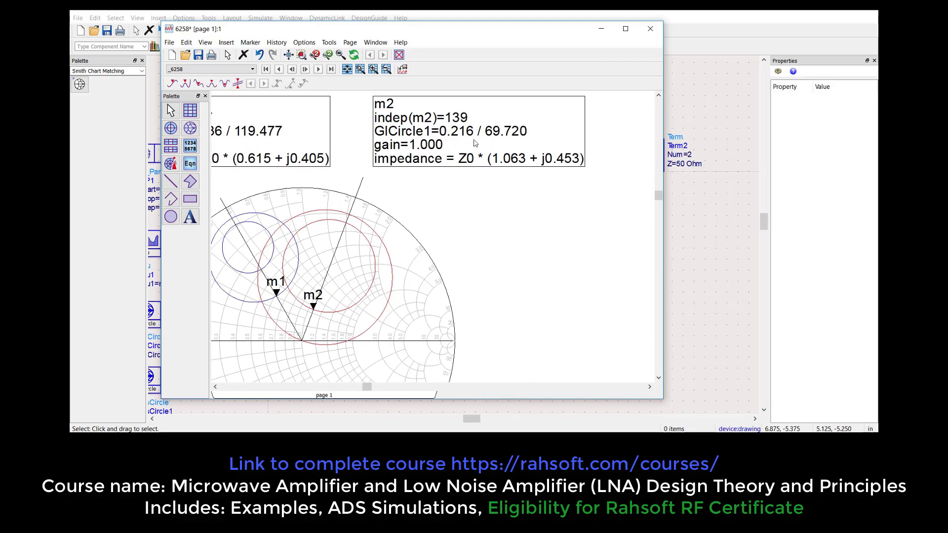
click(674, 211)
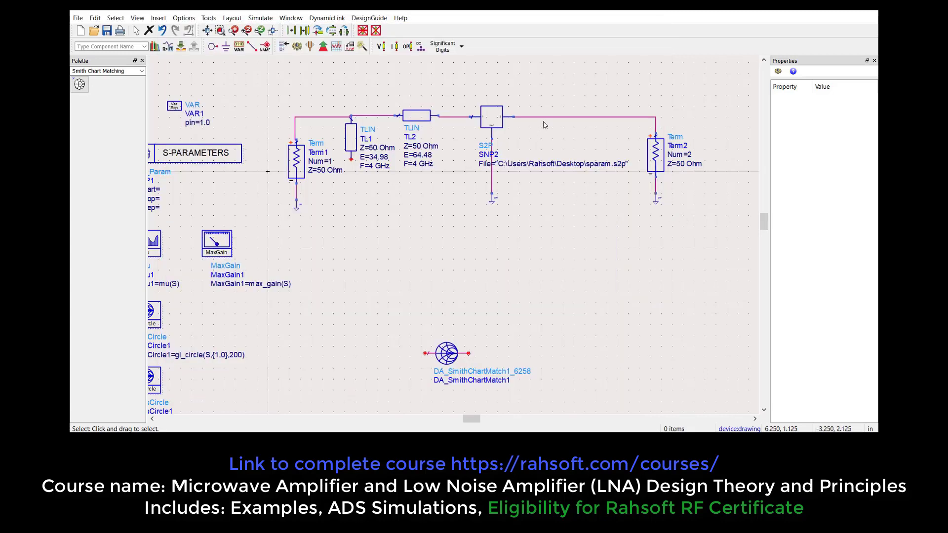
- Delete the shunt and series lines from the network and overwrite the ZL load value with 20
click(451, 357)
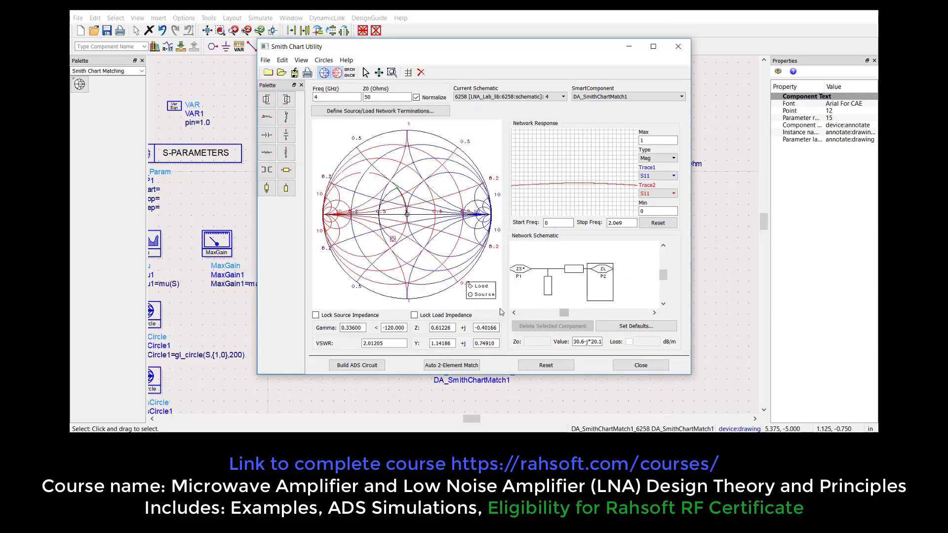
click(549, 287)
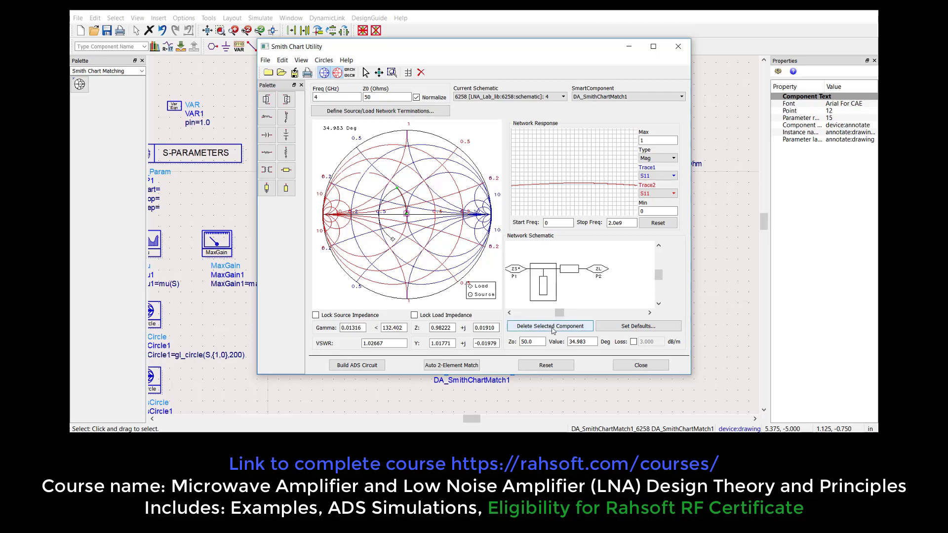
key(Delete)
click(555, 269)
key(Delete)
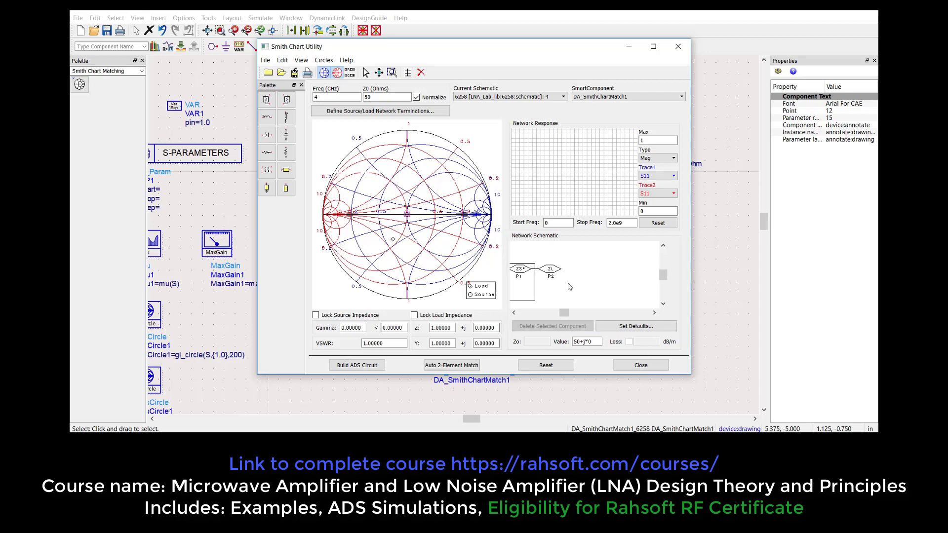
click(555, 270)
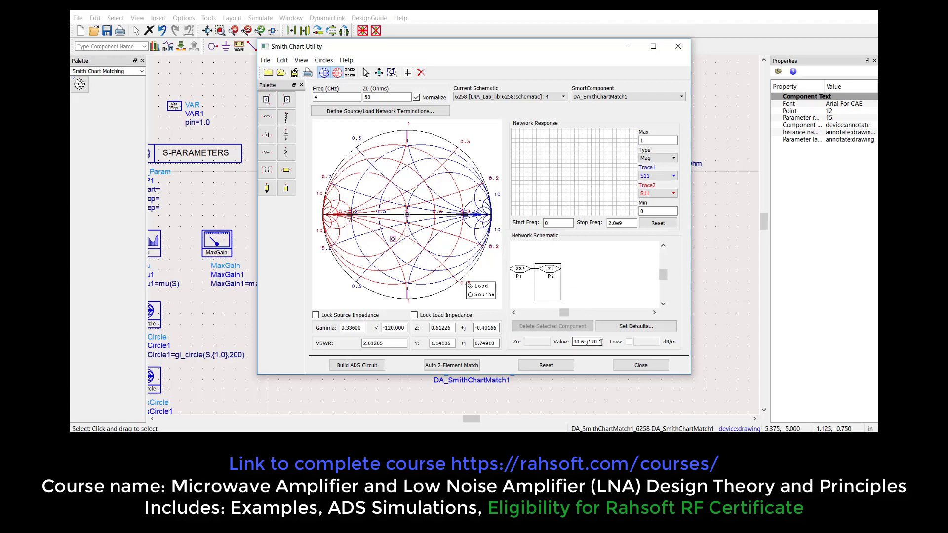
drag(601, 341, 520, 329)
text(20)
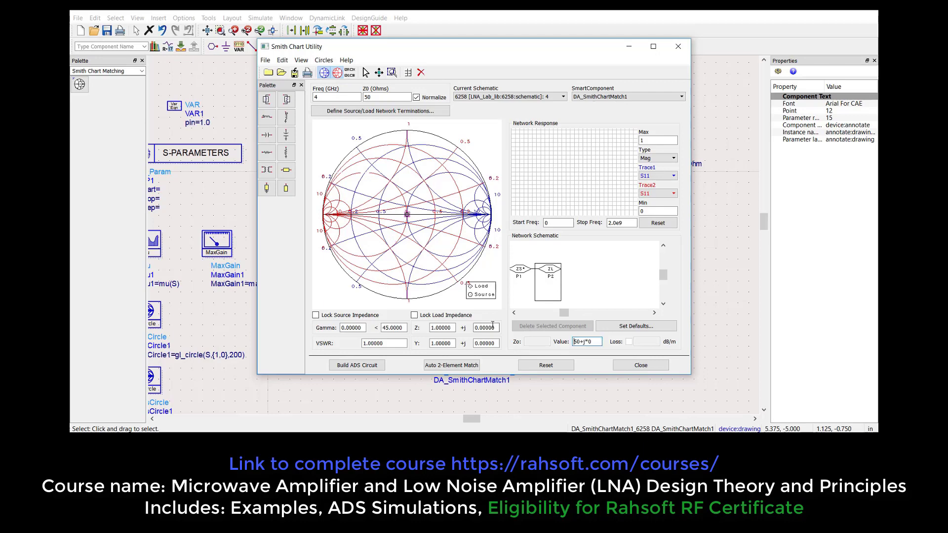
- Set ZS* Gamma to 0.216 at 70° and lock both load and source impedances
click(521, 274)
drag(366, 328, 344, 327)
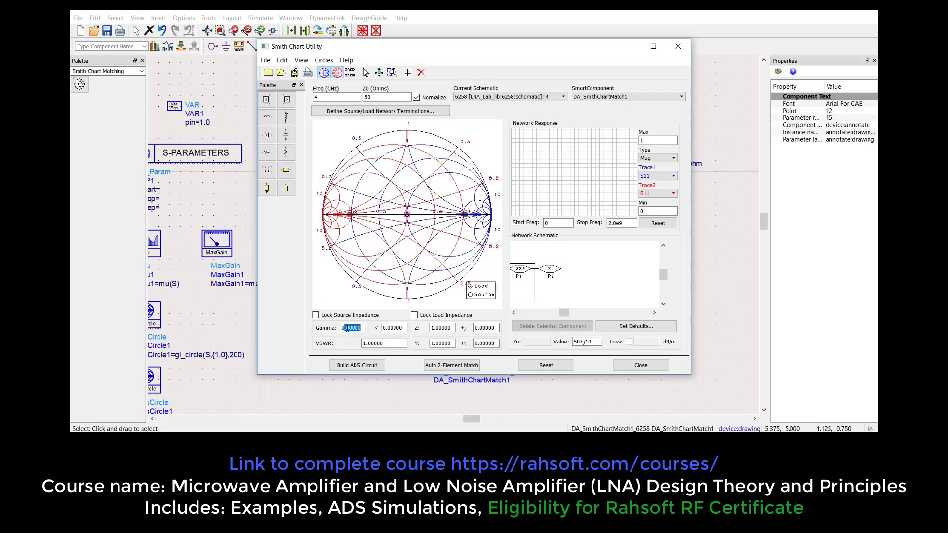
text(.216)
key(Tab)
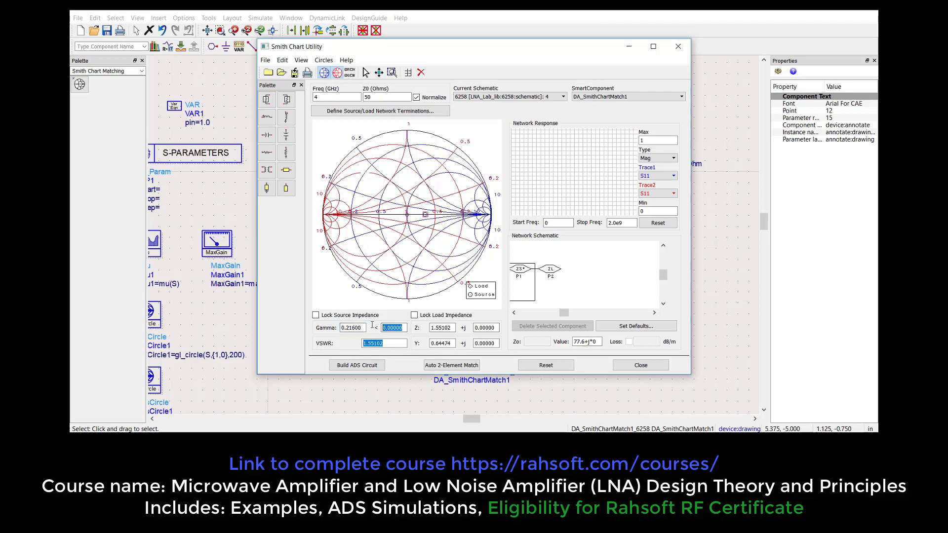
click(406, 331)
key(BackSpace)
key(BackSpace)
key(BackSpace)
key(BackSpace)
key(BackSpace)
key(BackSpace)
key(BackSpace)
text(70)
key(Tab)
click(414, 314)
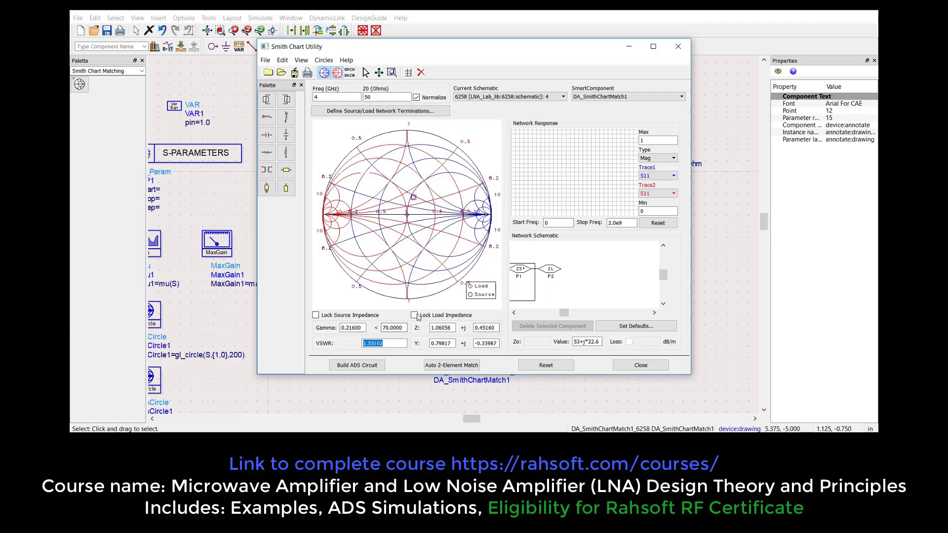
click(315, 315)
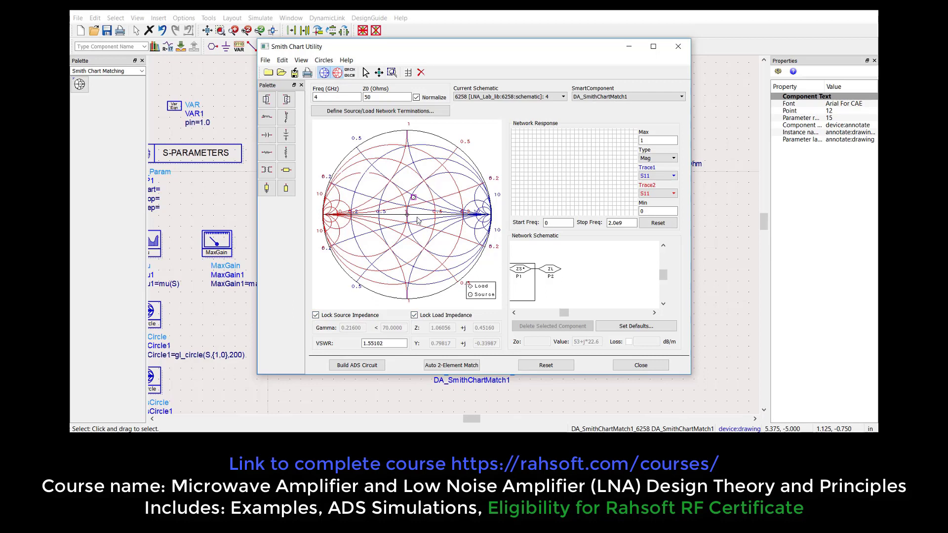
- Add a 159.585° shunt stub, then a series line tuned to 156.073°
click(287, 171)
click(285, 189)
click(404, 199)
click(286, 169)
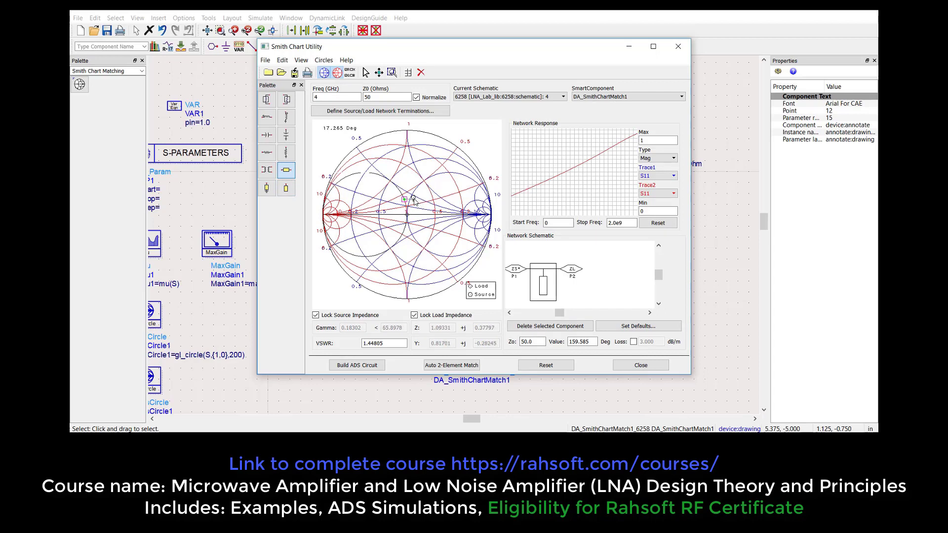
click(413, 198)
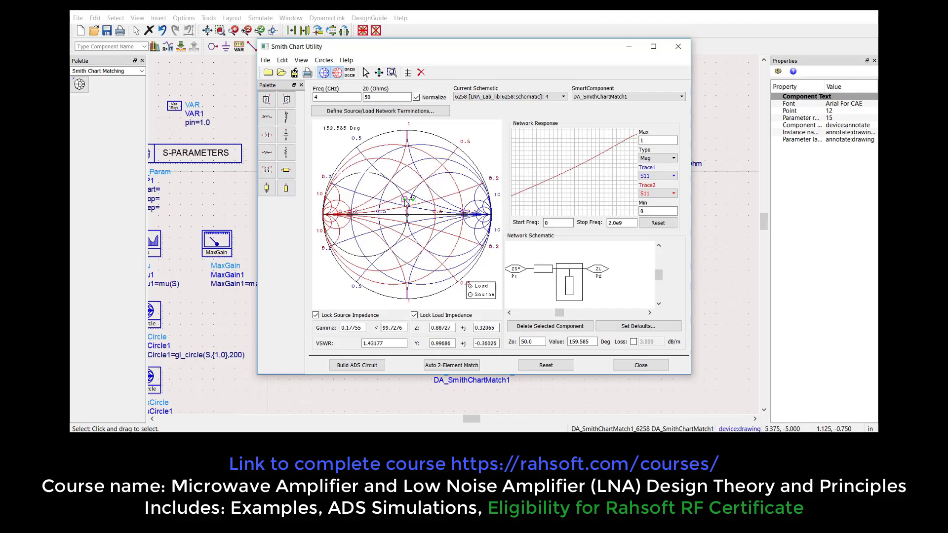
drag(413, 198, 413, 198)
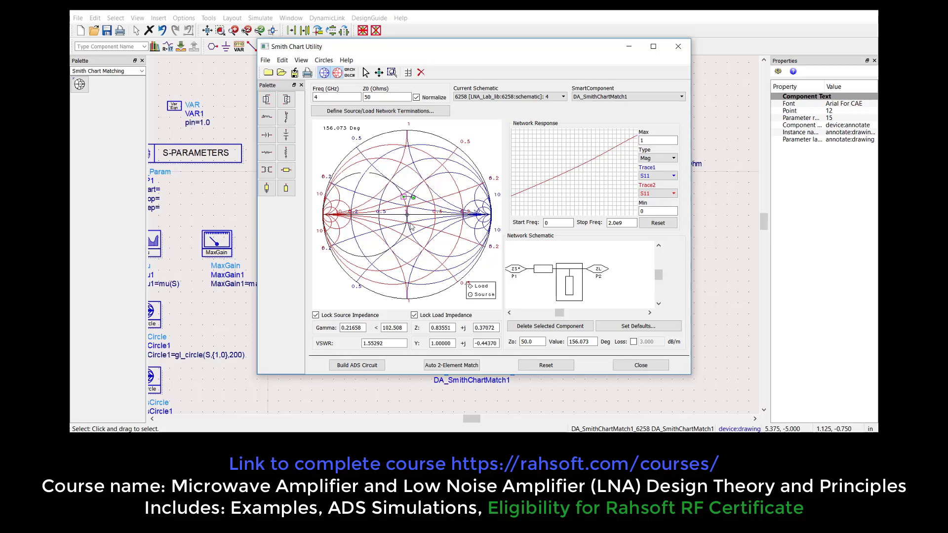